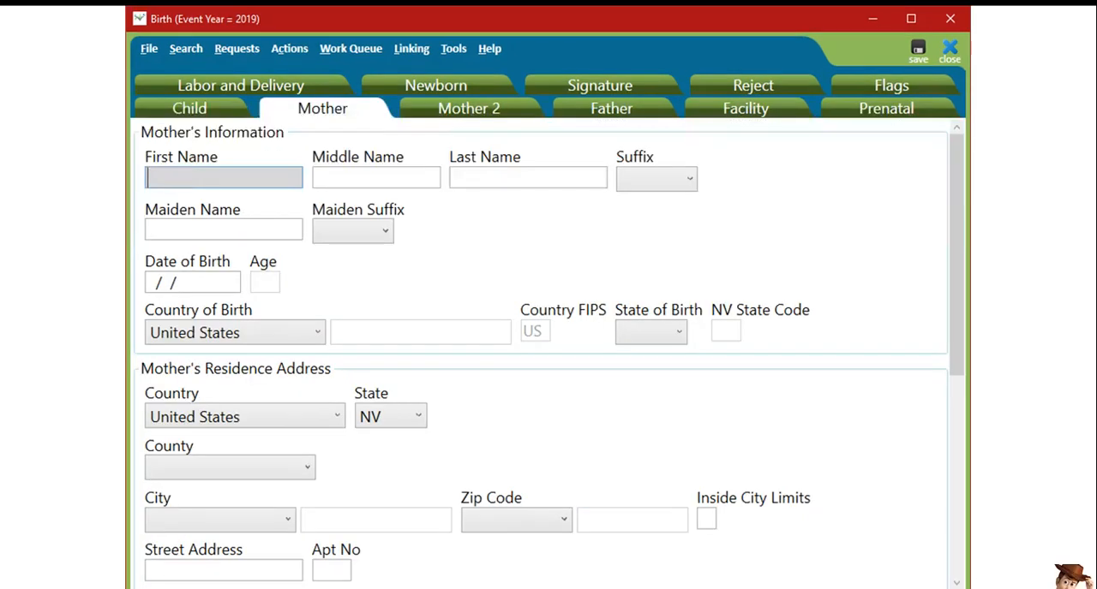
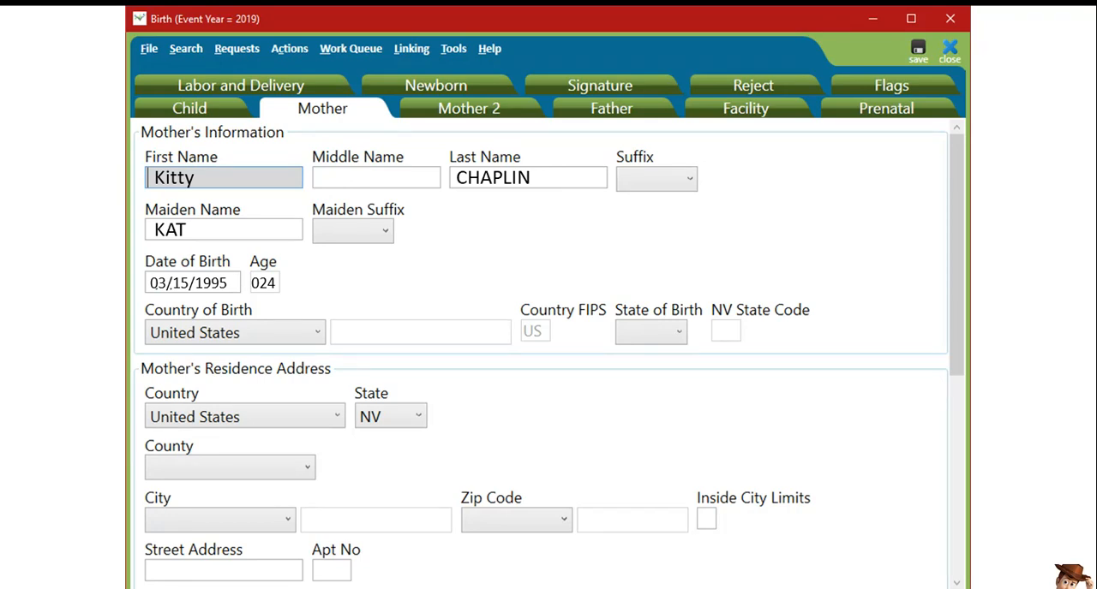
- Enter the mother's first, last and maiden names and her date of birth in the Mother's Information section
type("NV")
- Set the mother's state of birth to NV and residence county to Carson City, and mark her mailing address same as residence with Y
type("Carson City")
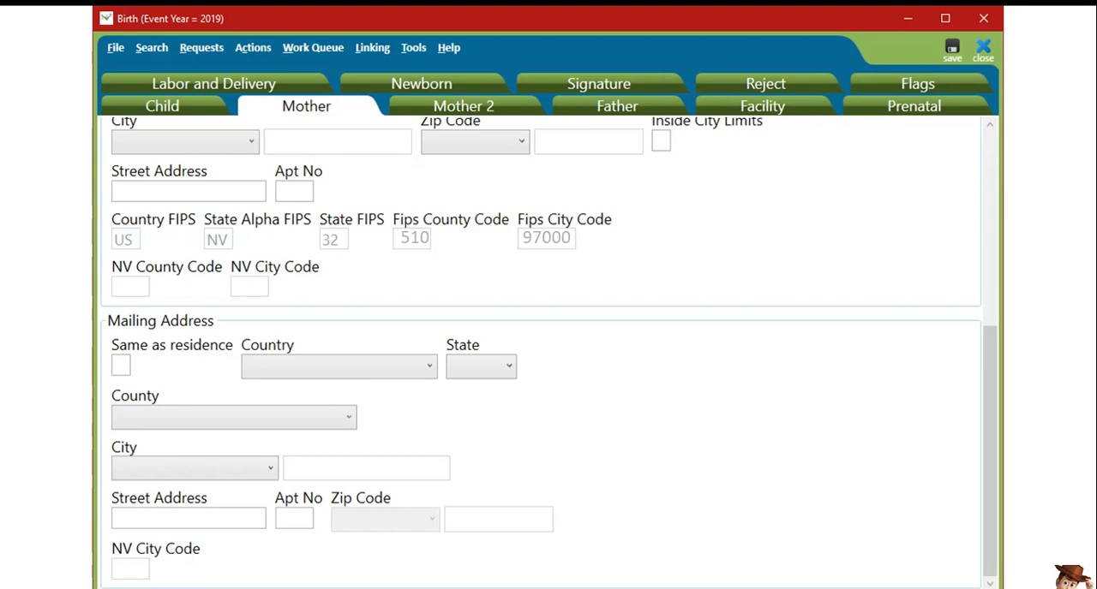
type("Y")
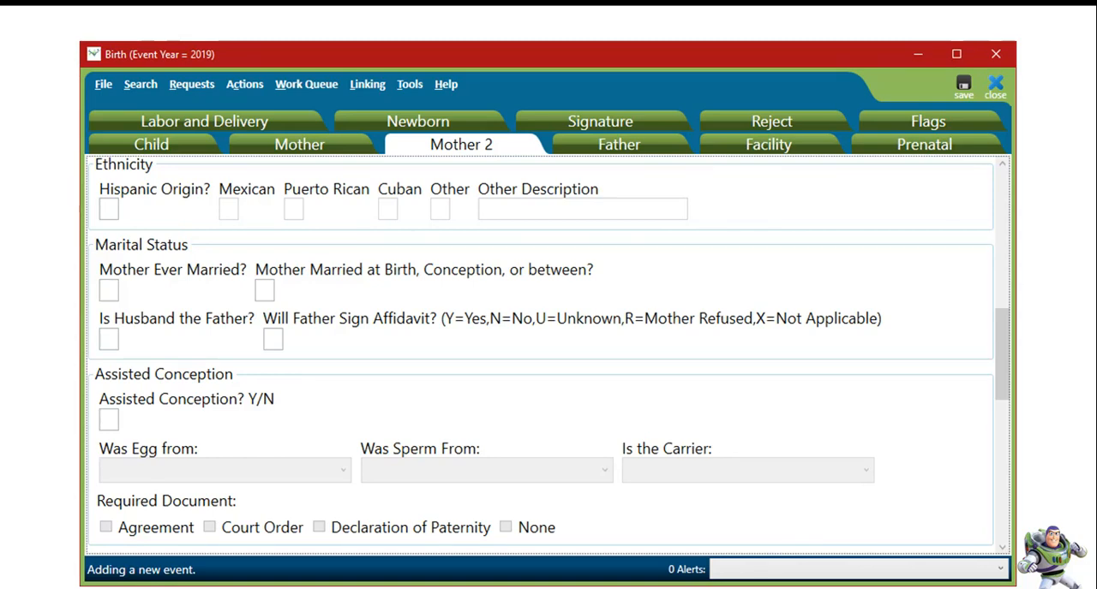
- Record the mother's ethnicity as Hispanic origin Y and Mexican Y, with N for Puerto Rican, Cuban and Other
type("Y")
type("YNNNYYY")
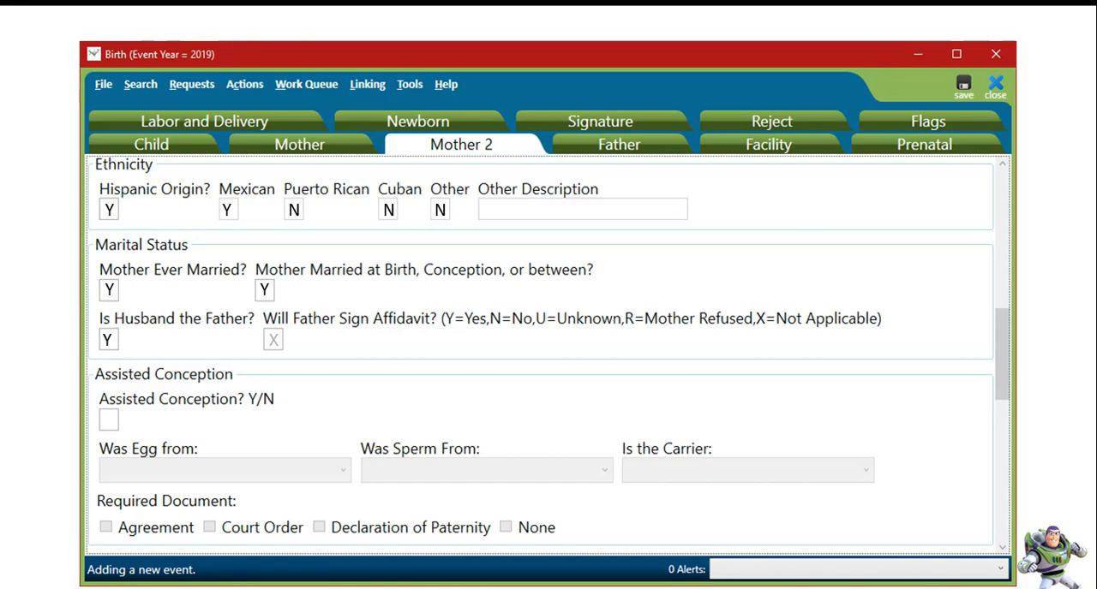
- Answer Y for mother ever married, married at birth or conception, and husband is the father, and Y for assisted conception
type("Y")
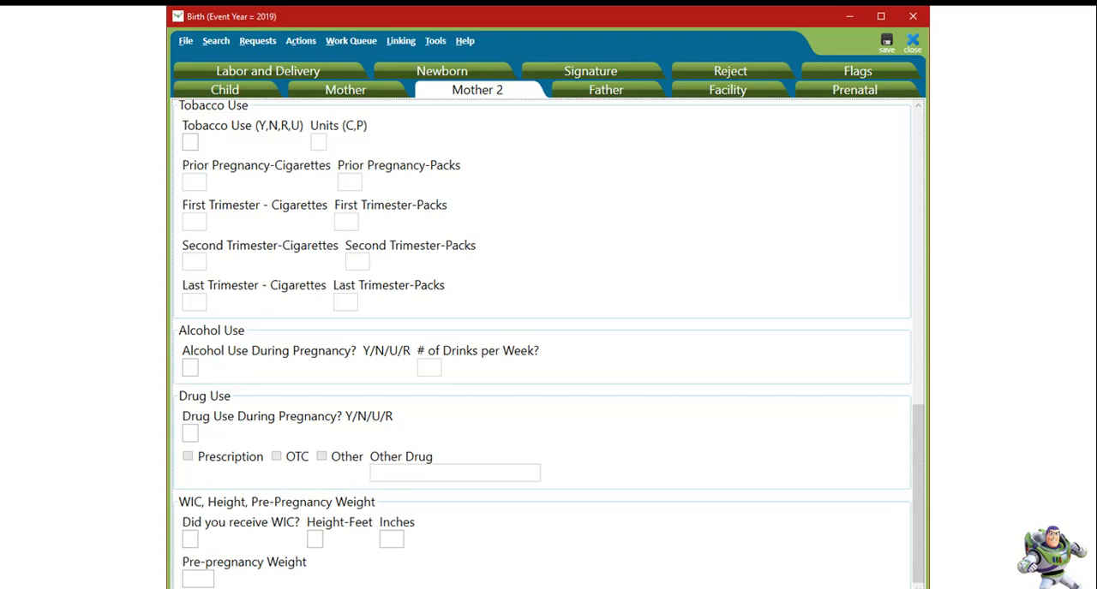
- Answer N for tobacco, alcohol and drug use, and set the mother's height to 5 feet 07 inches and pre-pregnancy weight to 172
type("N")
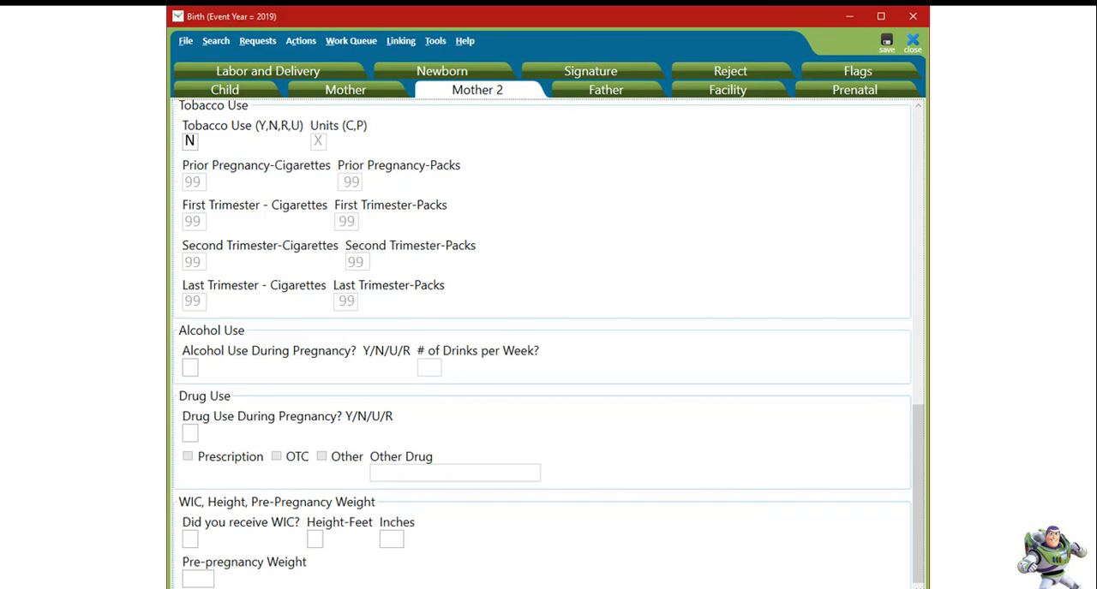
type("NN")
type("507172")
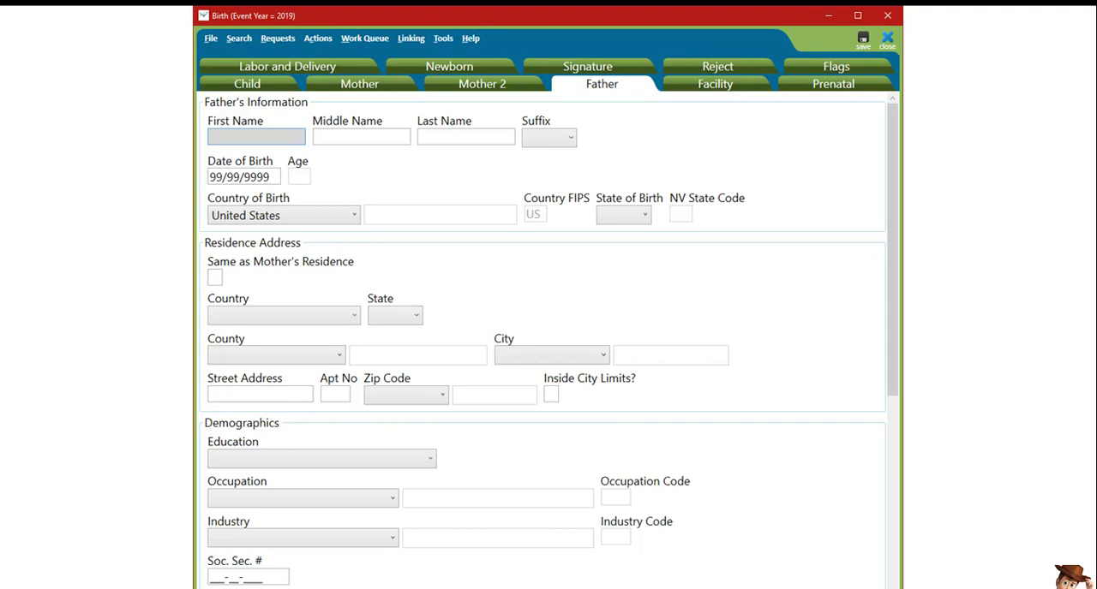
- Enter the father's first name, last name and date of birth in the Father's Information section
key("Tab")
key("Tab")
type("06/12/199")
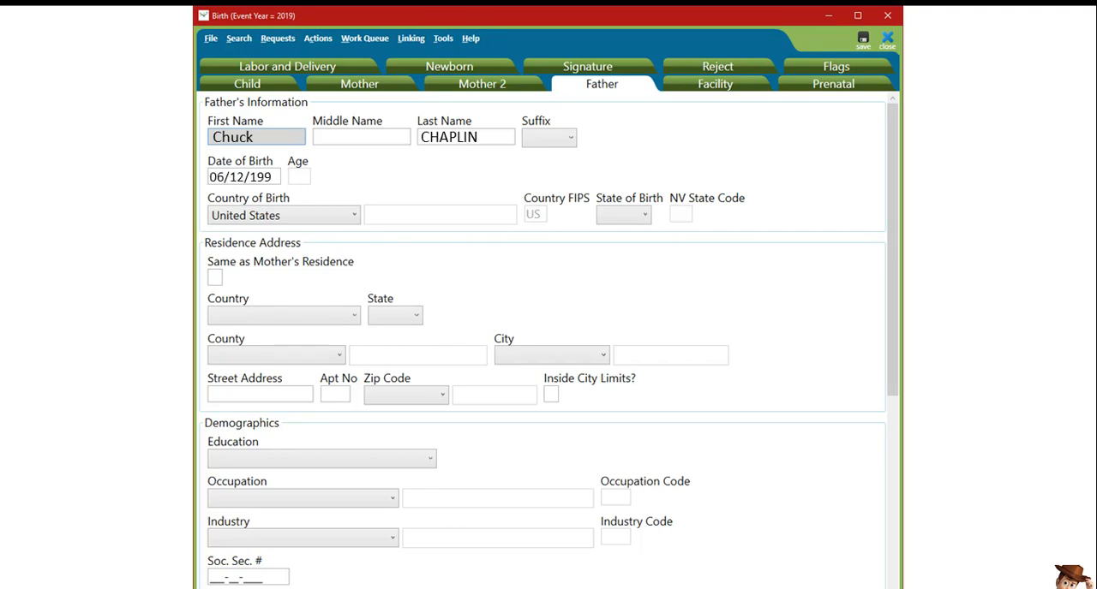
type("3GU")
type("Y")
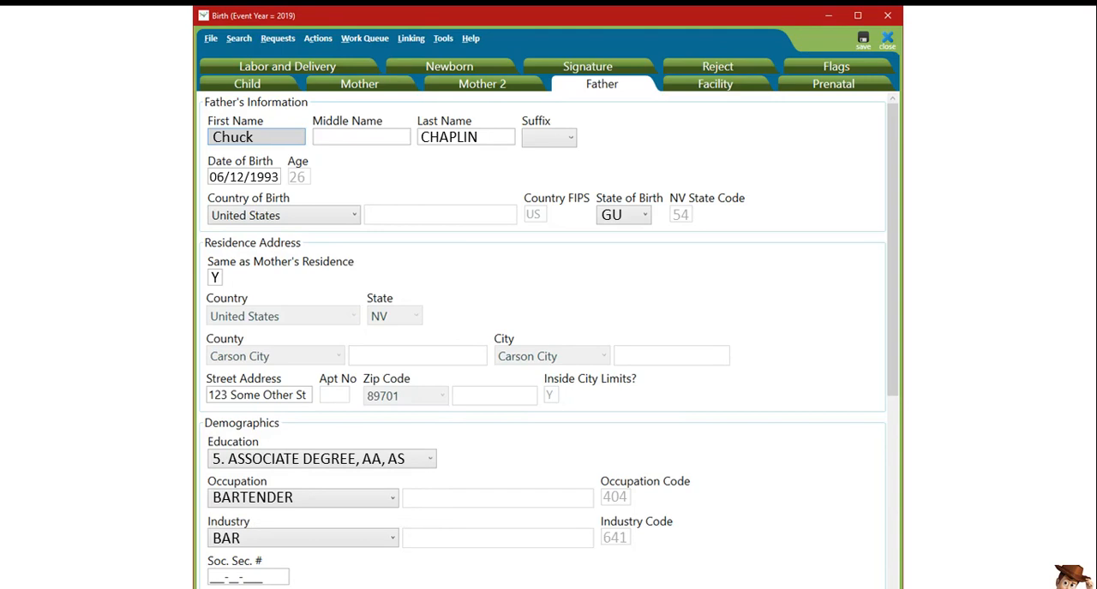
- Set the father's birth state to GU, same residence as mother to Y, associate degree education, BARTENDER occupation and BAR industry, and enter his Social Security number
type("999999999")
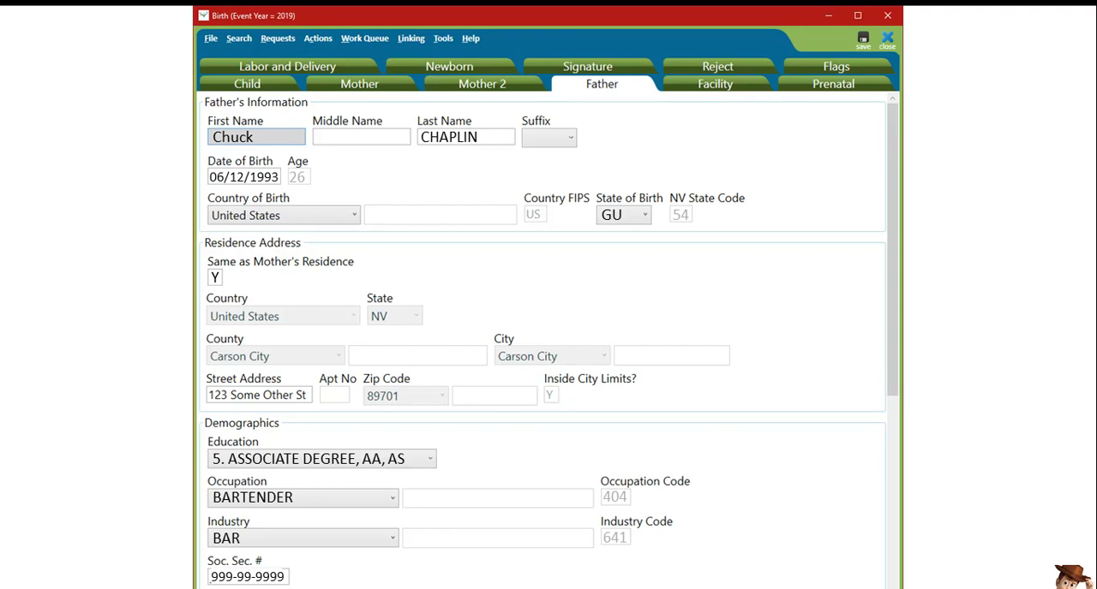
- Set the father's race to Gaumaniam or Chamarro and answer N for Hispanic origin
scroll(540, 343, "down", 10)
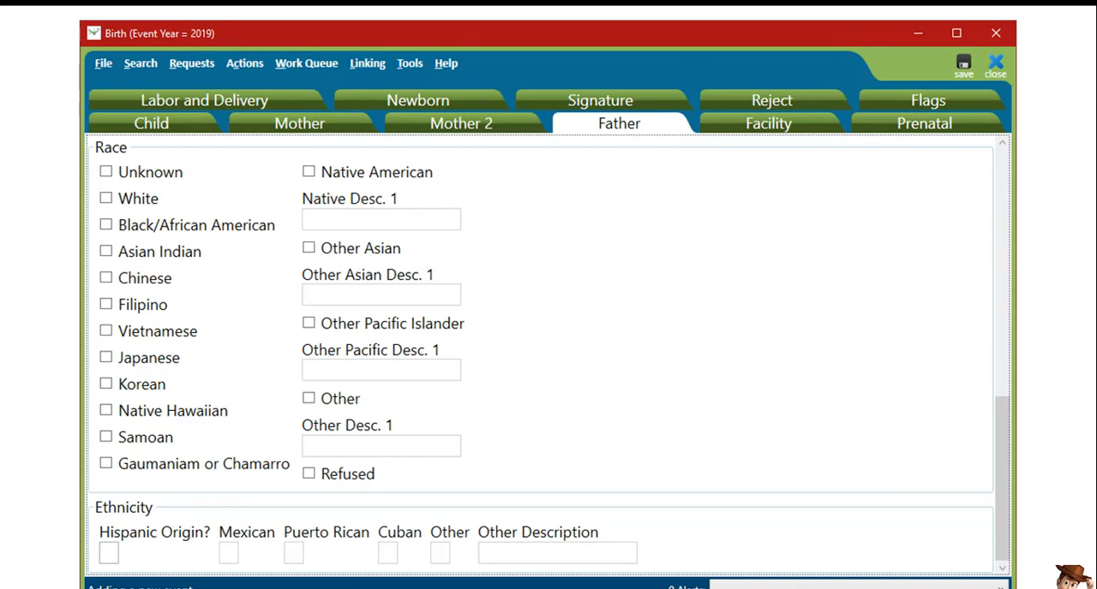
left_click(107, 464)
type("N")
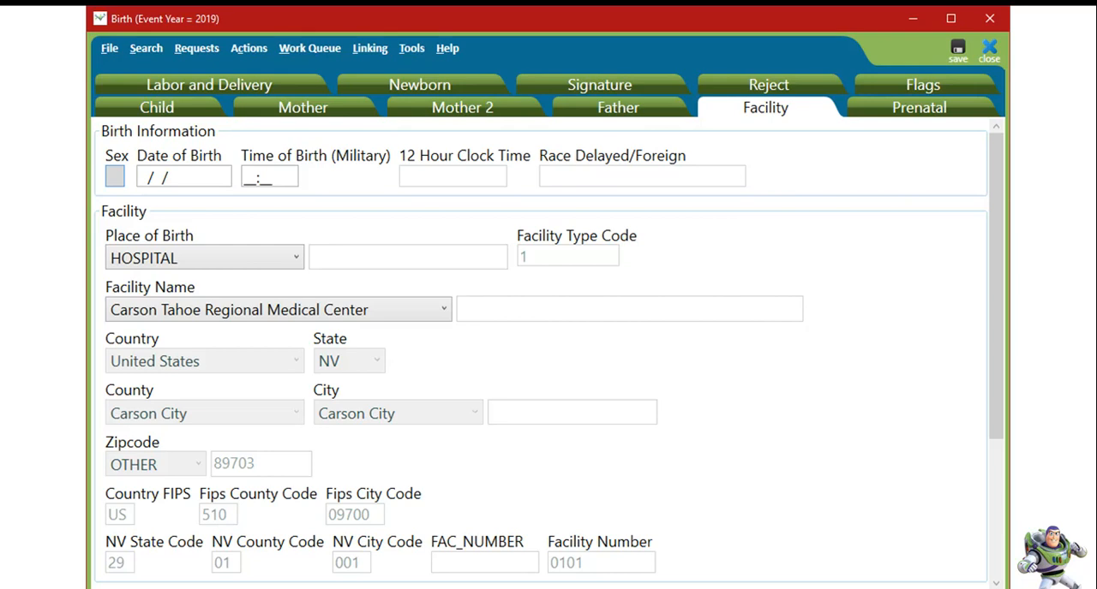
- Fill in the child's birth information with sex M, the date of birth and military time of birth 13:45
type("M")
key("Tab")
type("02102020")
key("Tab")
type("1345")
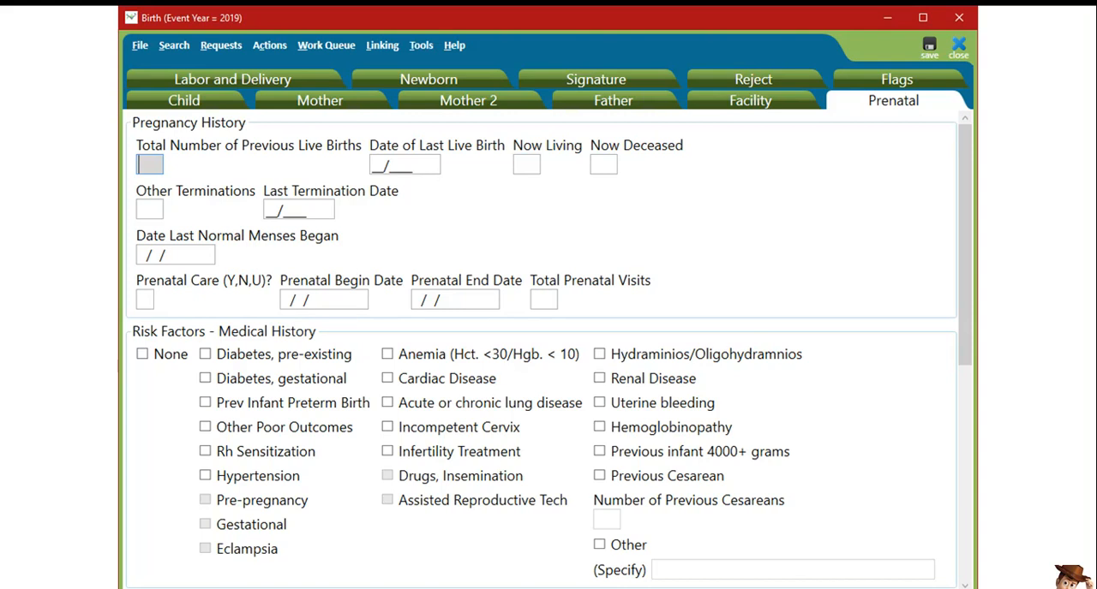
- Record pregnancy history: previous live births 01, last 03/2018, living 01, deceased 00, other terminations 00, last termination 88/8888, last menses 99/99/9999
type("01")
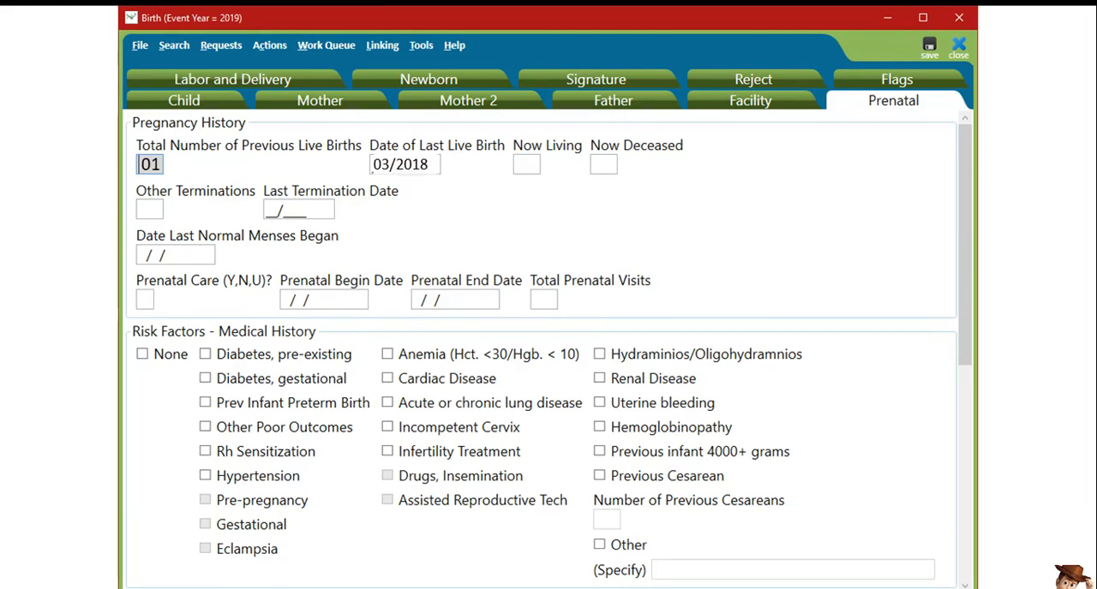
type("01")
type("00")
type("00")
type("8888888")
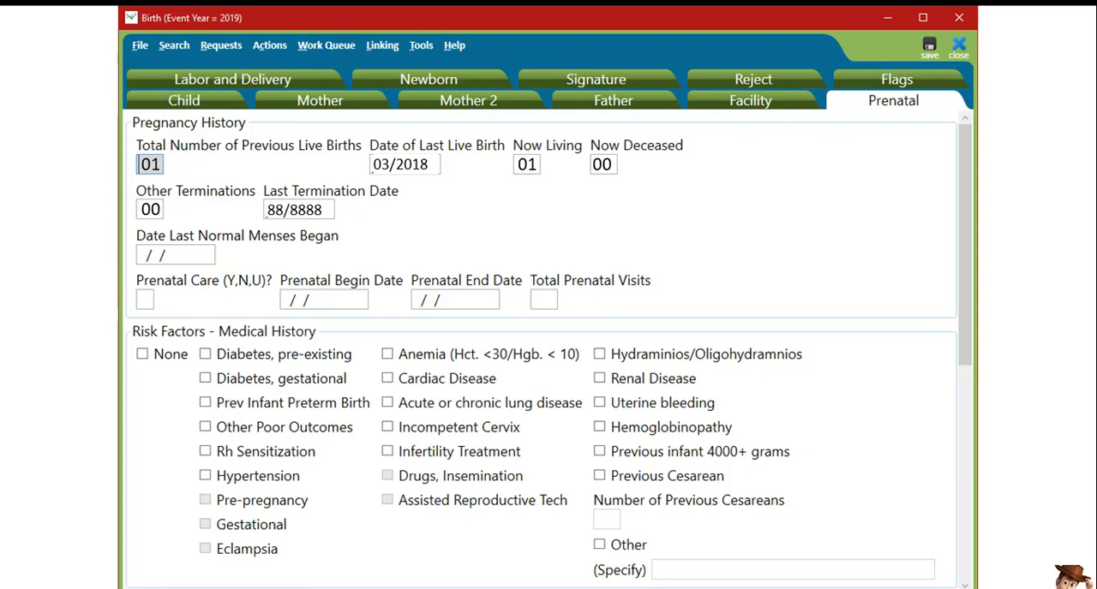
type("99999999")
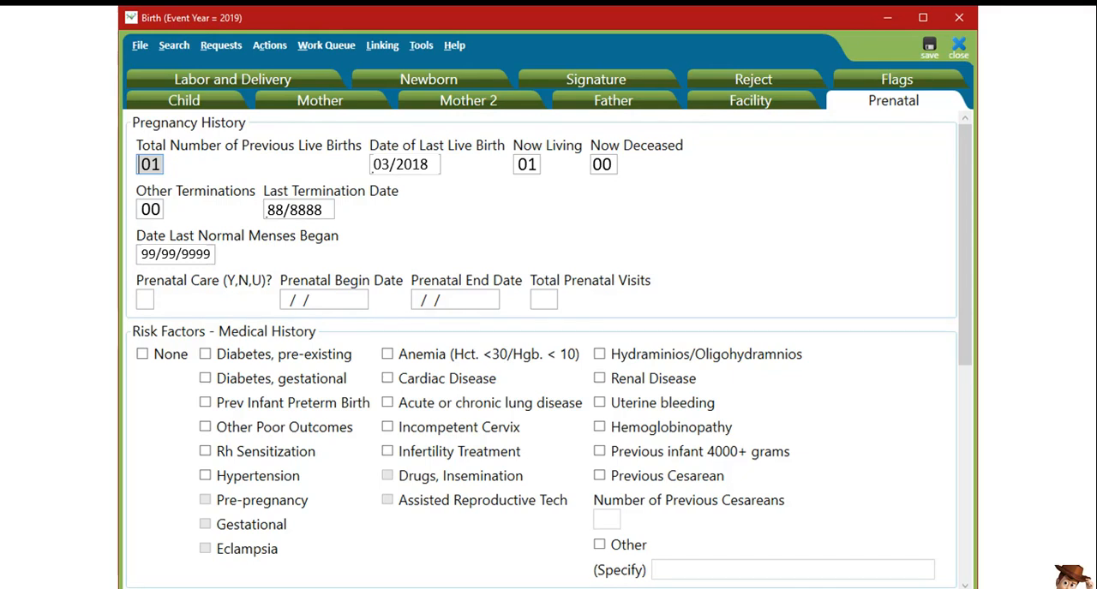
- Set prenatal care to Y, beginning 05/12/2019 and ending 02/02/2020, with 08 total prenatal visits
type("Y05122019")
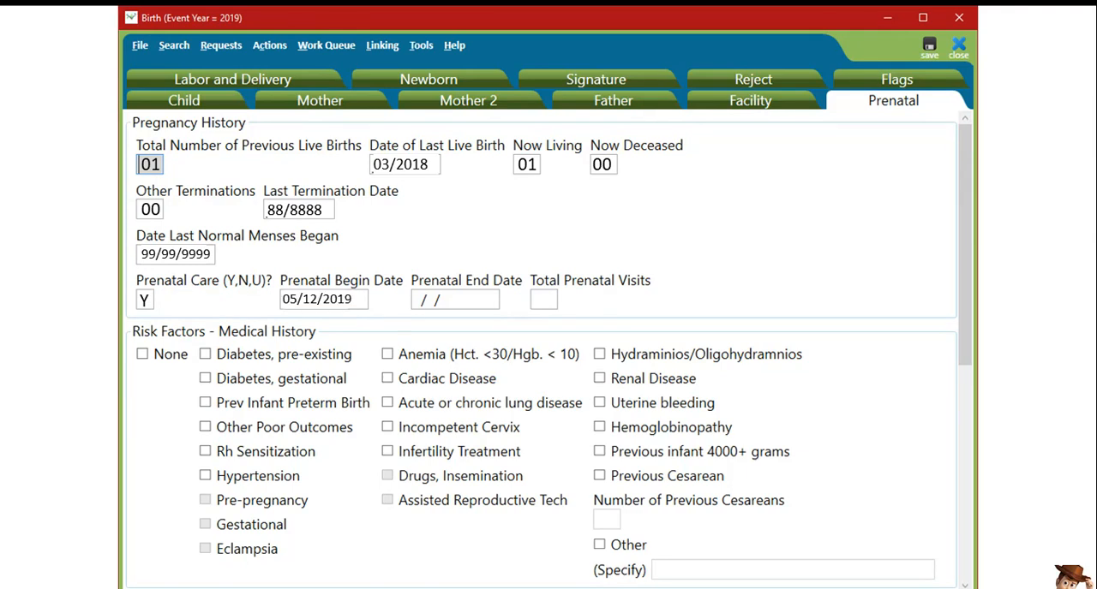
type("0202202008")
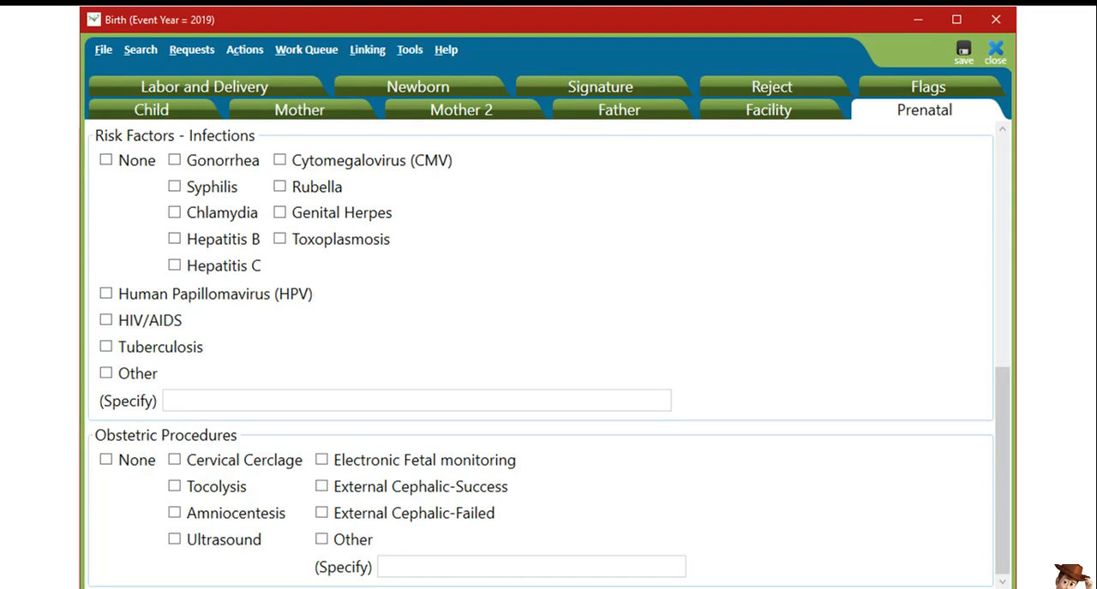
- Mark None for both the infection risk factors and the obstetric procedures
left_click(106, 160)
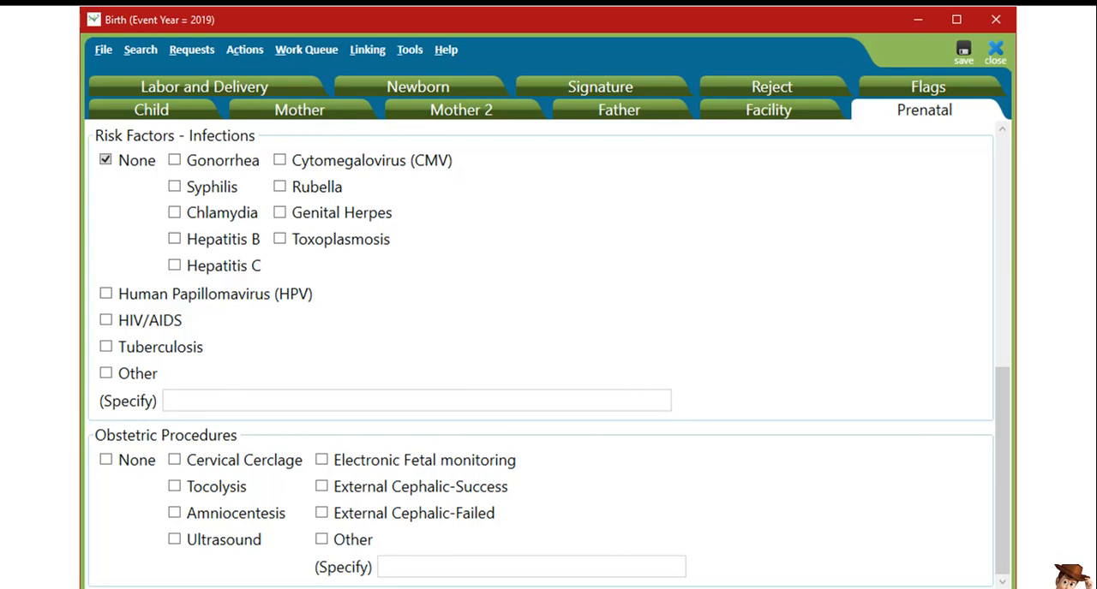
left_click(106, 460)
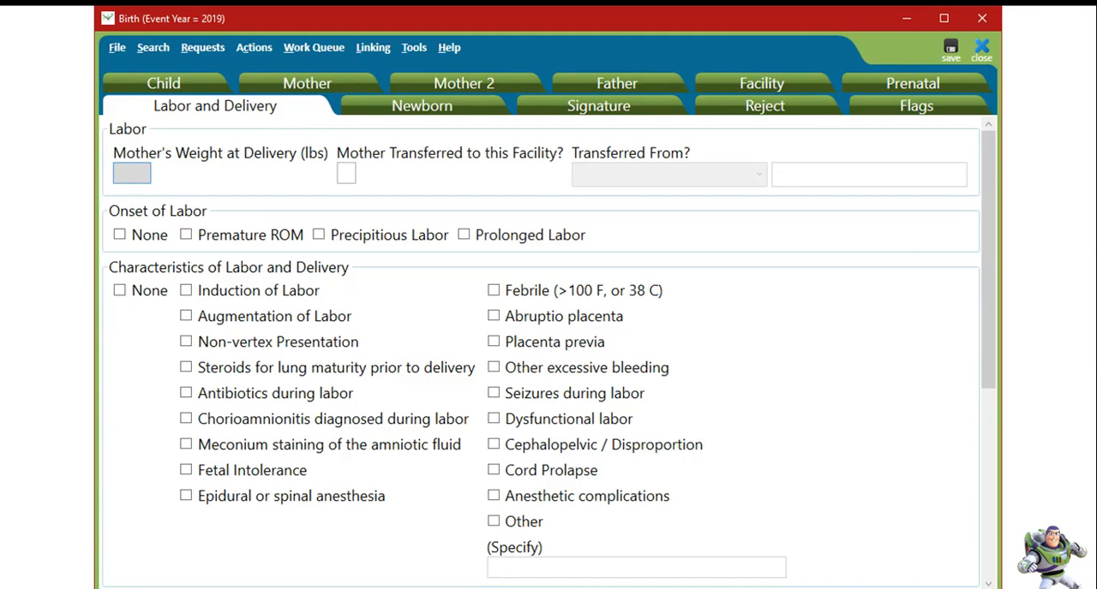
- Set the mother's delivery weight to 191 lbs and transferred to N, and mark None for onset of labor and labor and delivery characteristics
type("191")
type("N")
left_click(120, 235)
left_click(120, 290)
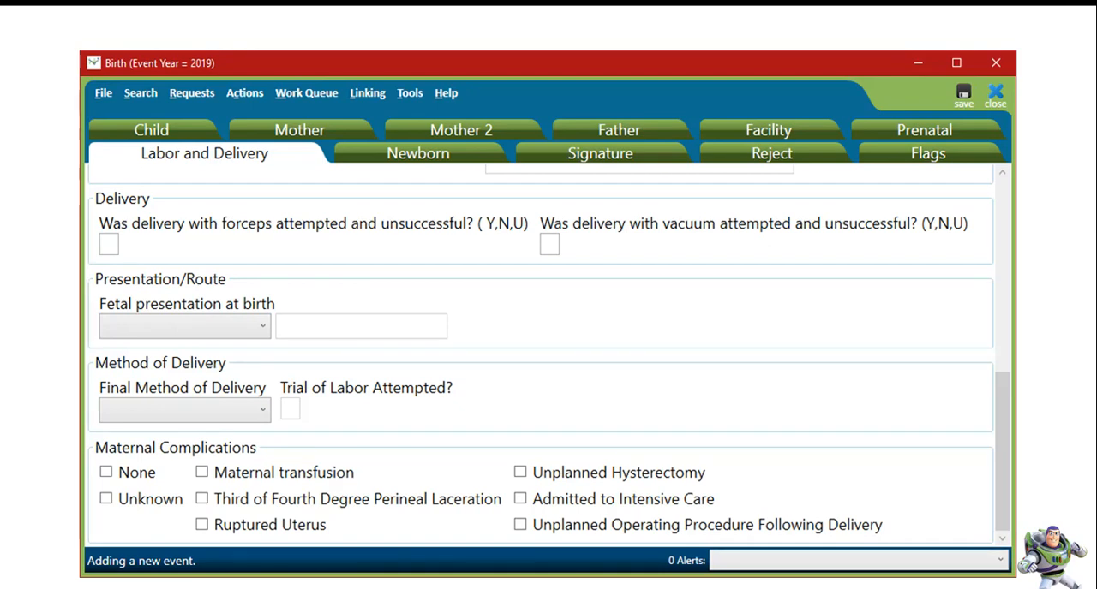
- Answer N for unsuccessful forceps and vacuum delivery attempts, and choose the fetal presentation at birth
type("NN")
key("alt+Down")
key("c")
key("Return")
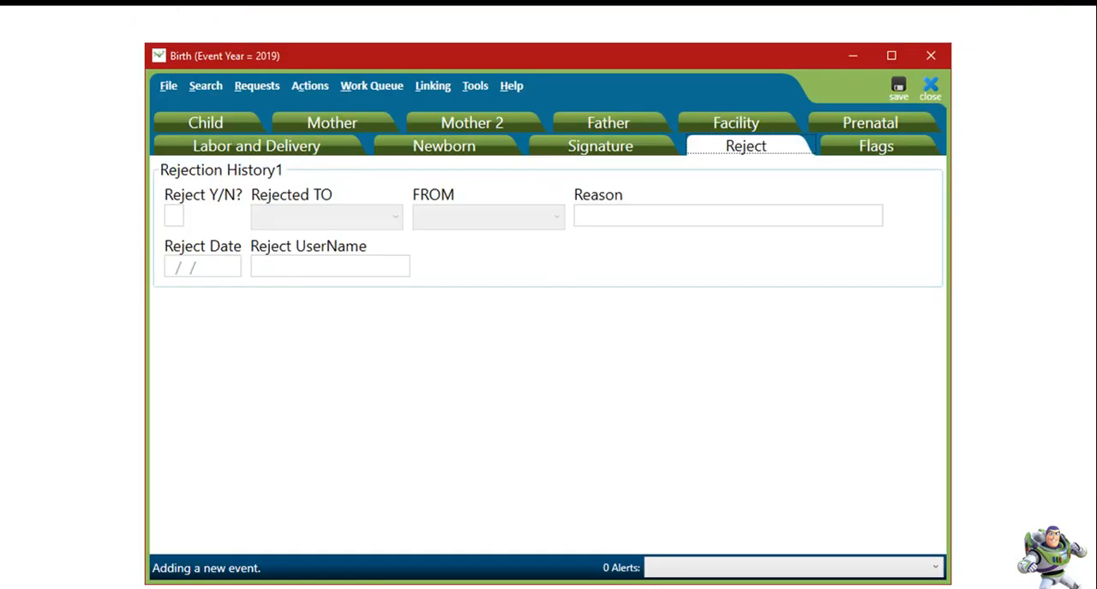
- Set Reject Y/N to Y in the birth record's rejection history
type("Y")
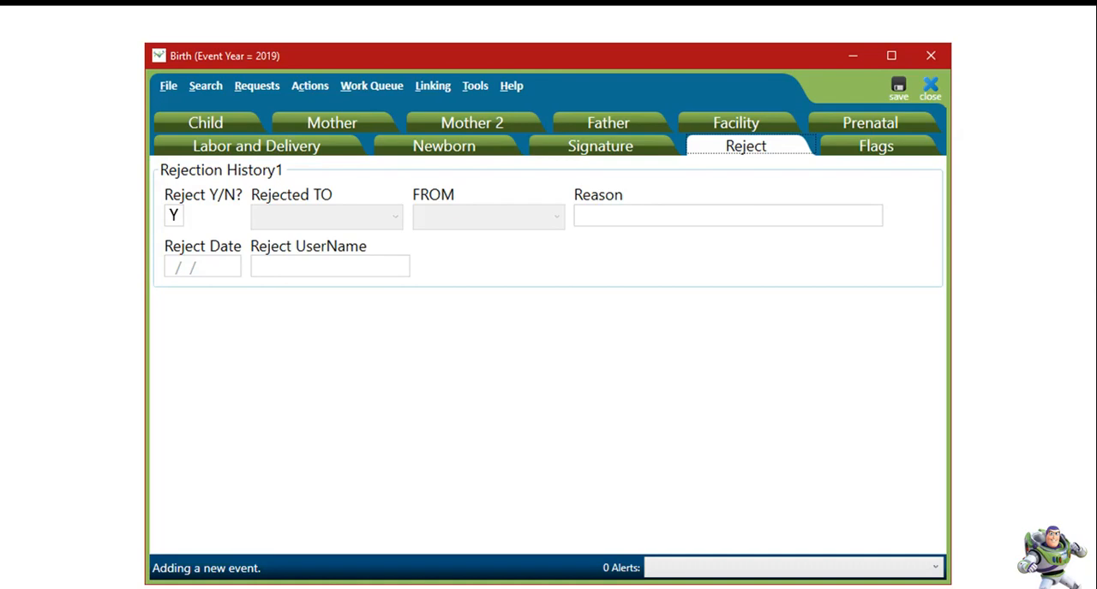